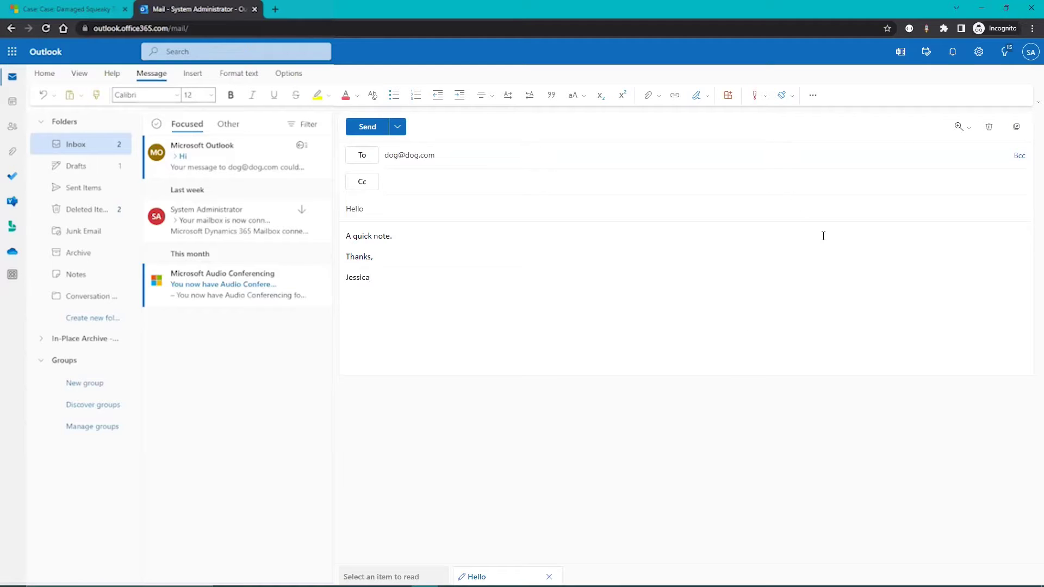
Open the Dynamics 365 add-in and set the draft's regarding record to the recipient's contact
left_click(812, 98)
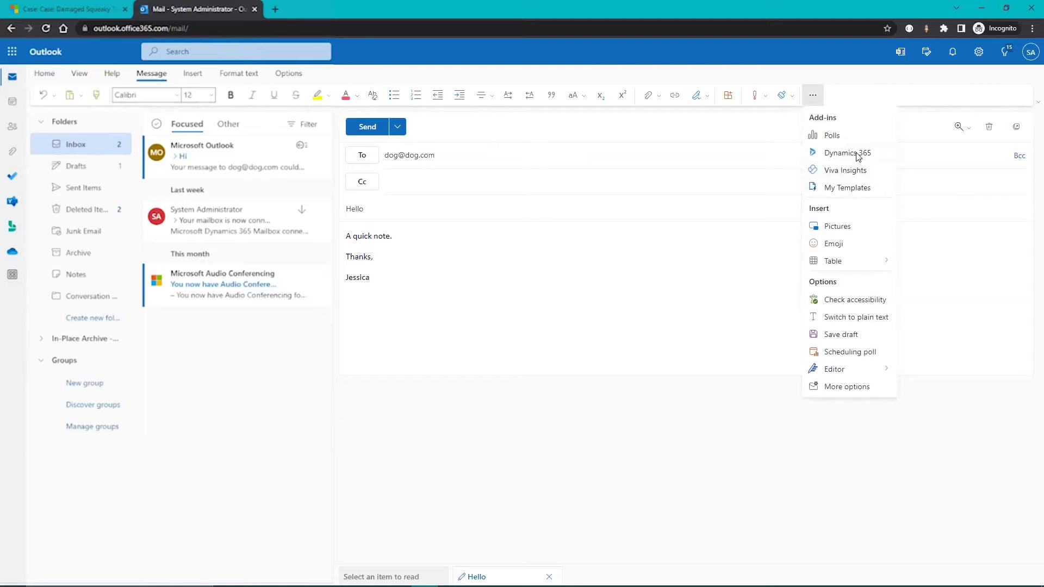
mouse_move(858, 156)
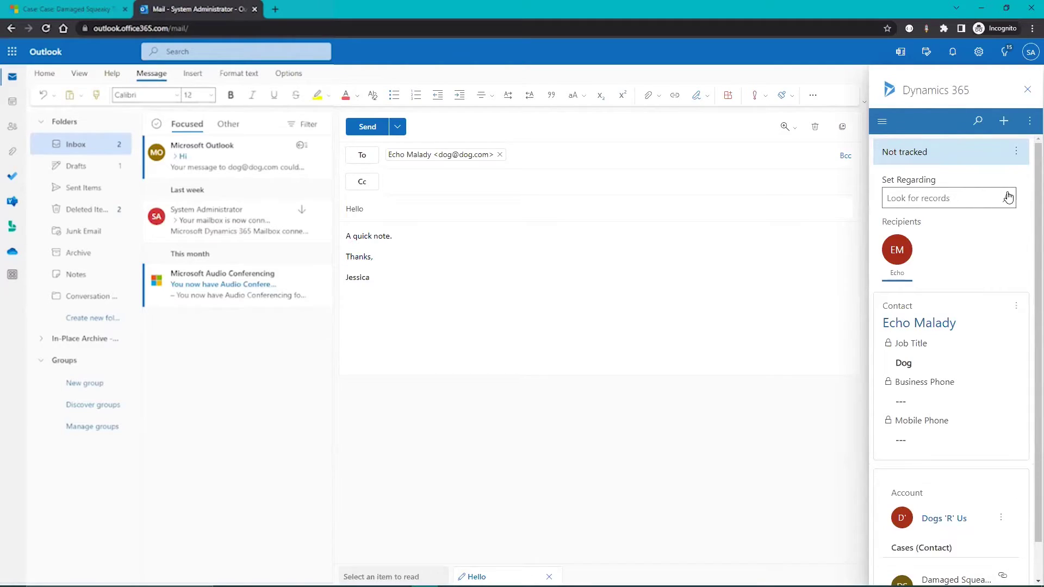
left_click(1008, 198)
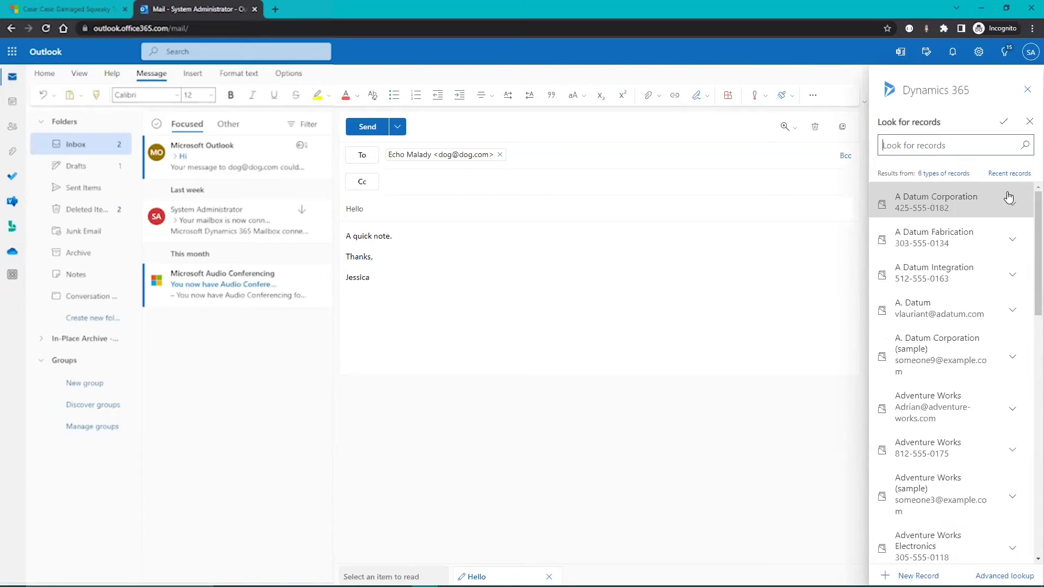
left_click(957, 174)
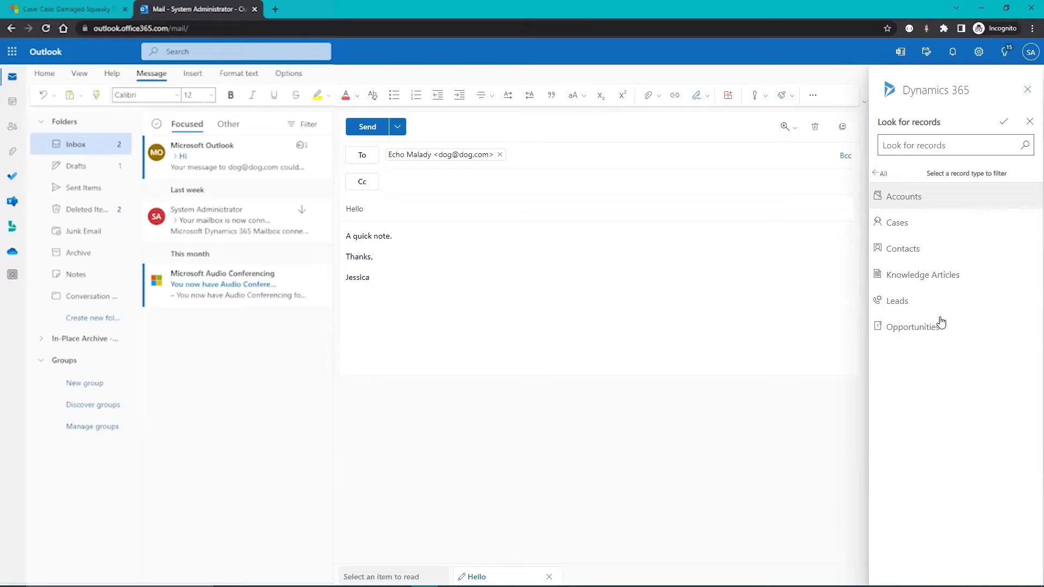
left_click(919, 253)
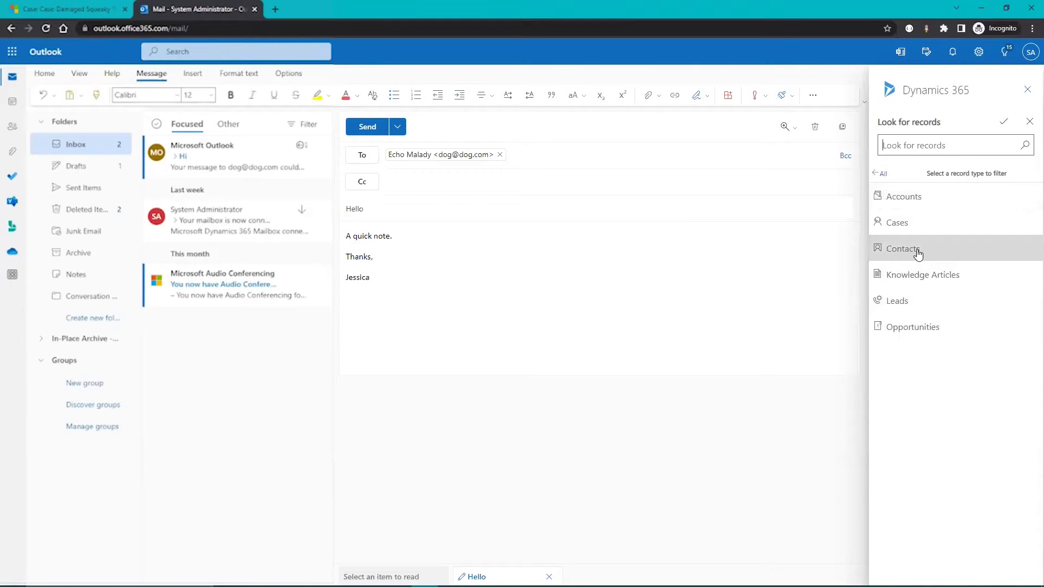
left_click(951, 152)
type("Echo")
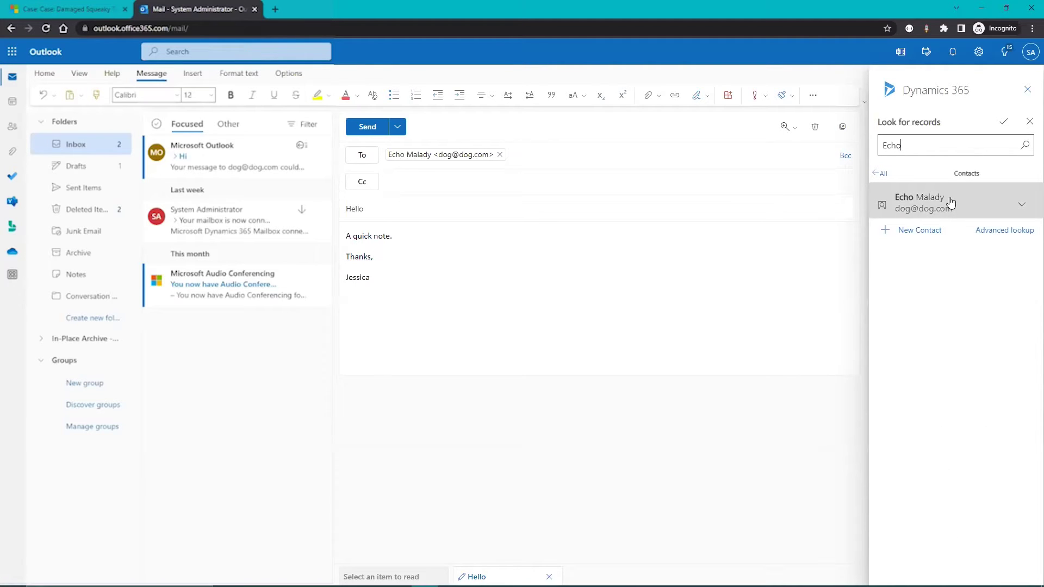
left_click(950, 202)
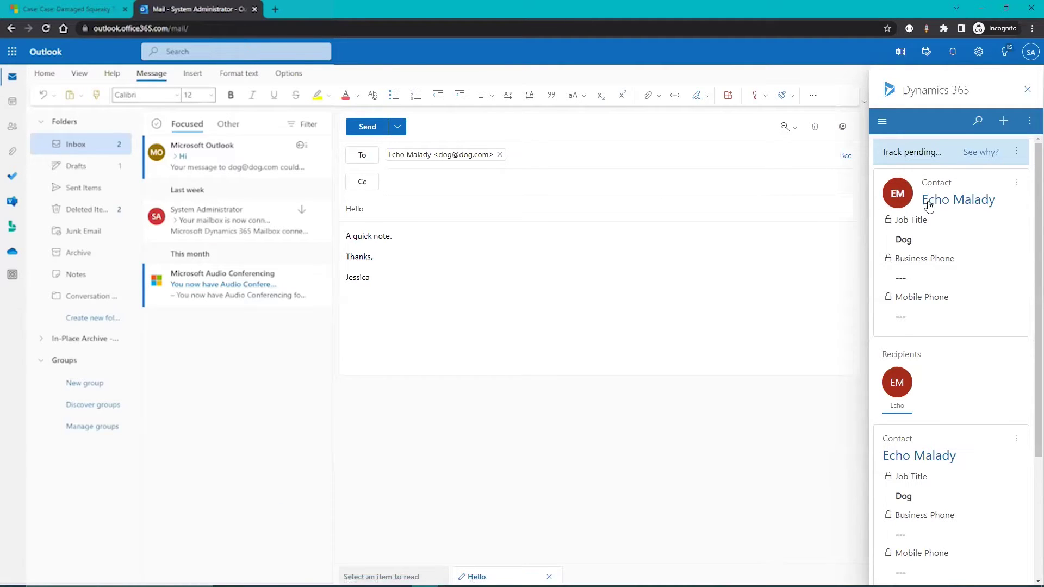
Open the Dynamics 365 tracking options for the tracked Hi email
left_click(1012, 153)
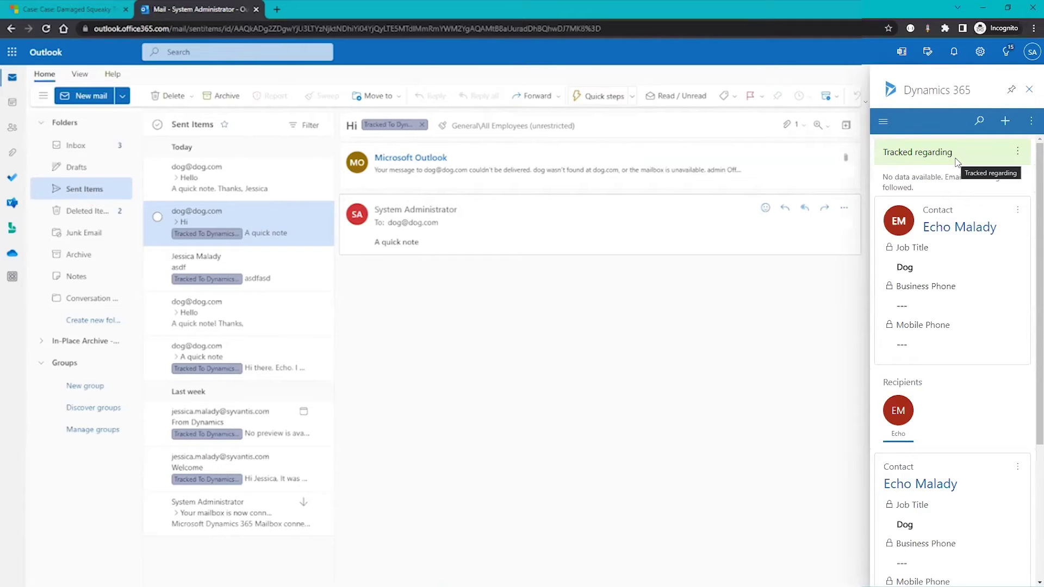
View the Hi email in Dynamics 365, open its regarding contact, and reopen the email from the timeline
left_click(1018, 153)
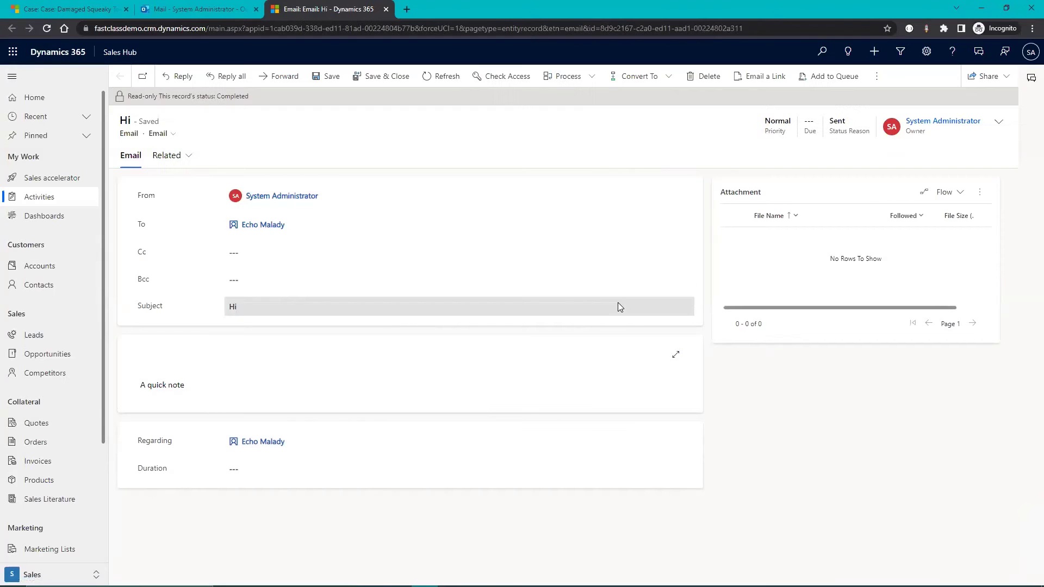
left_click(260, 445)
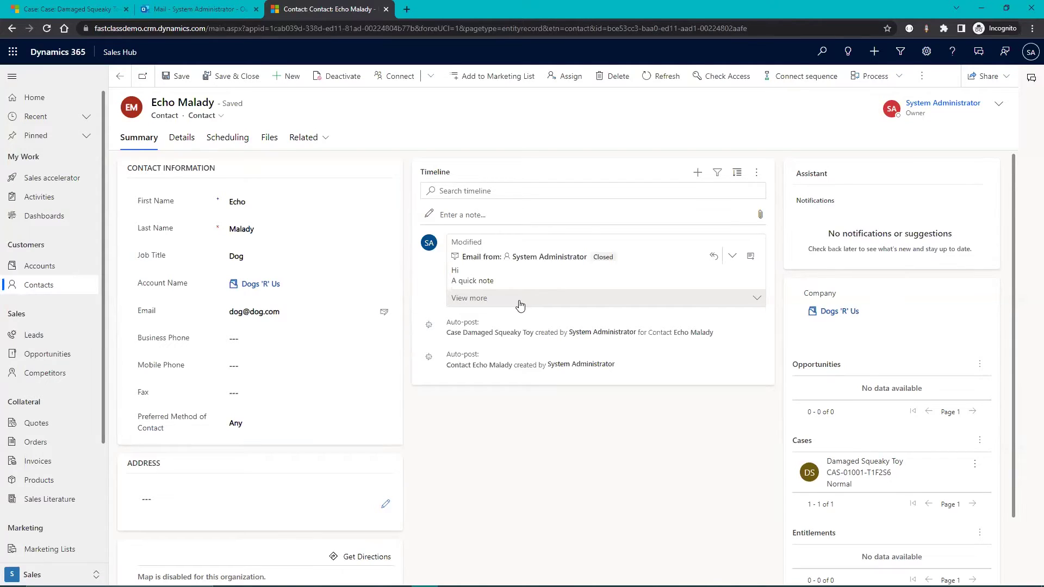
left_click(750, 258)
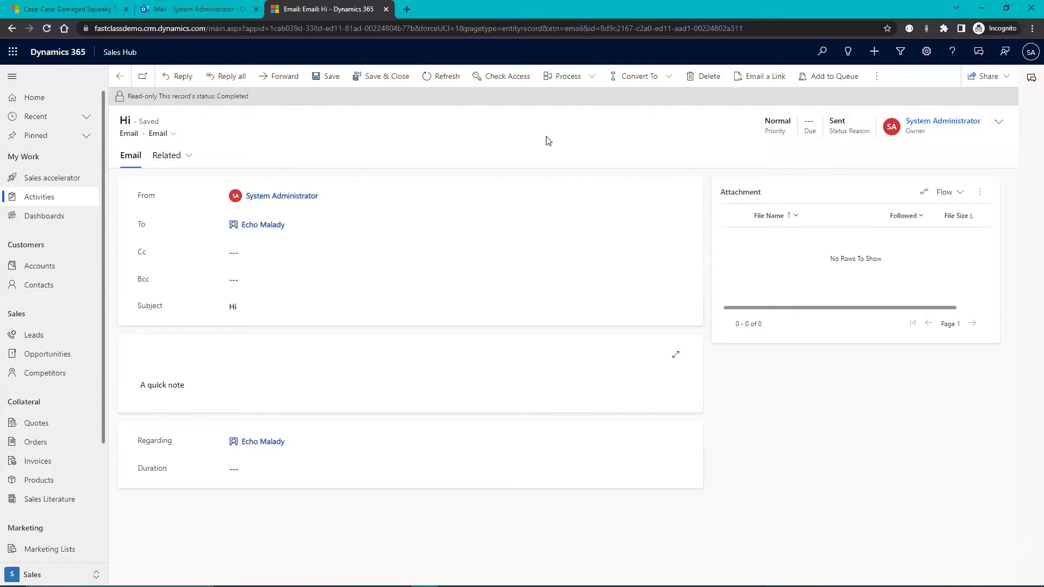
left_click(663, 78)
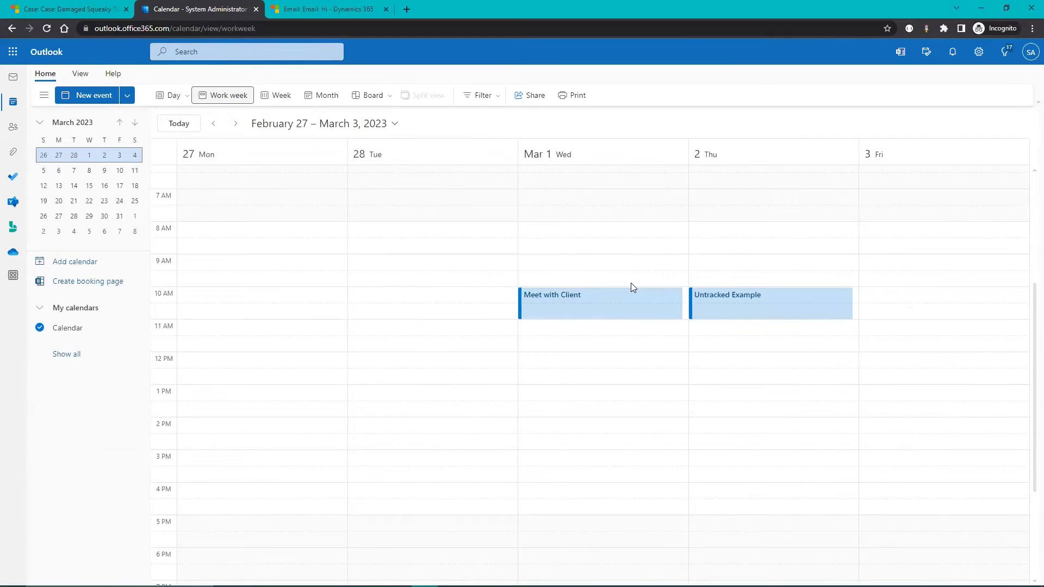
Open the Meet with Client event in full and show its Dynamics 365 tracking pane
left_click(582, 298)
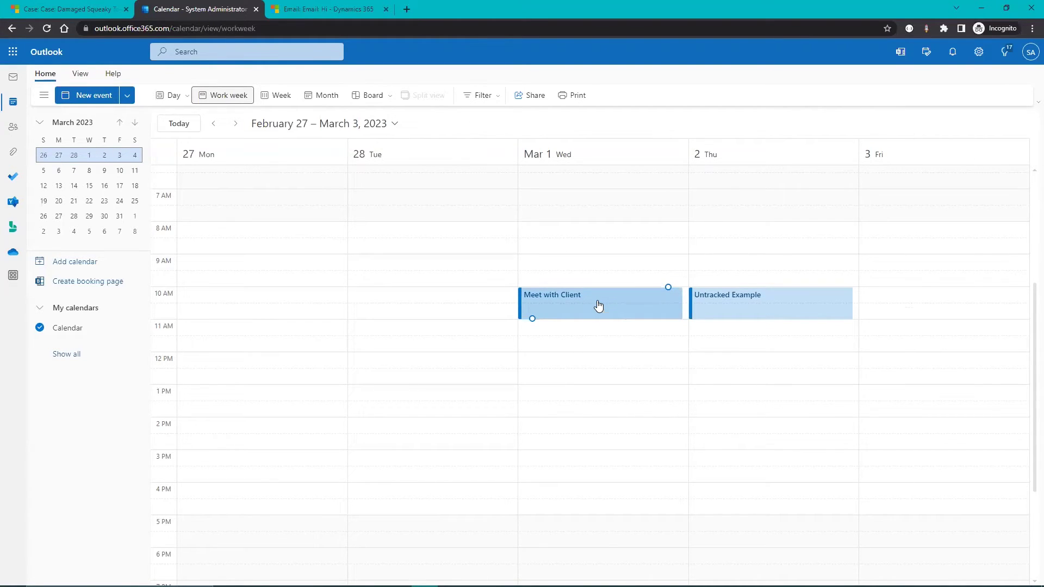
right_click(597, 302)
left_click(568, 308)
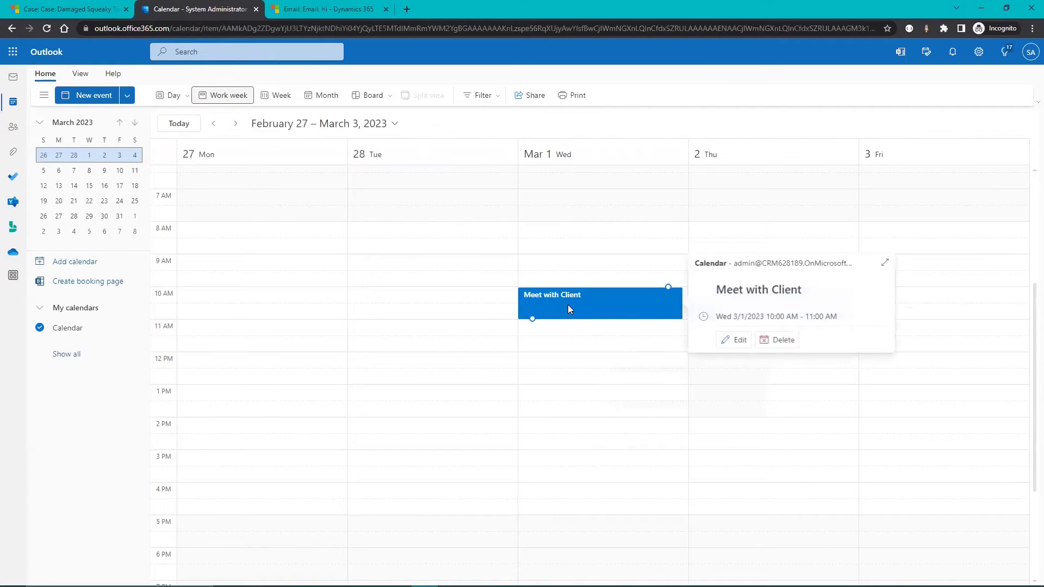
double_click(568, 304)
left_click(743, 87)
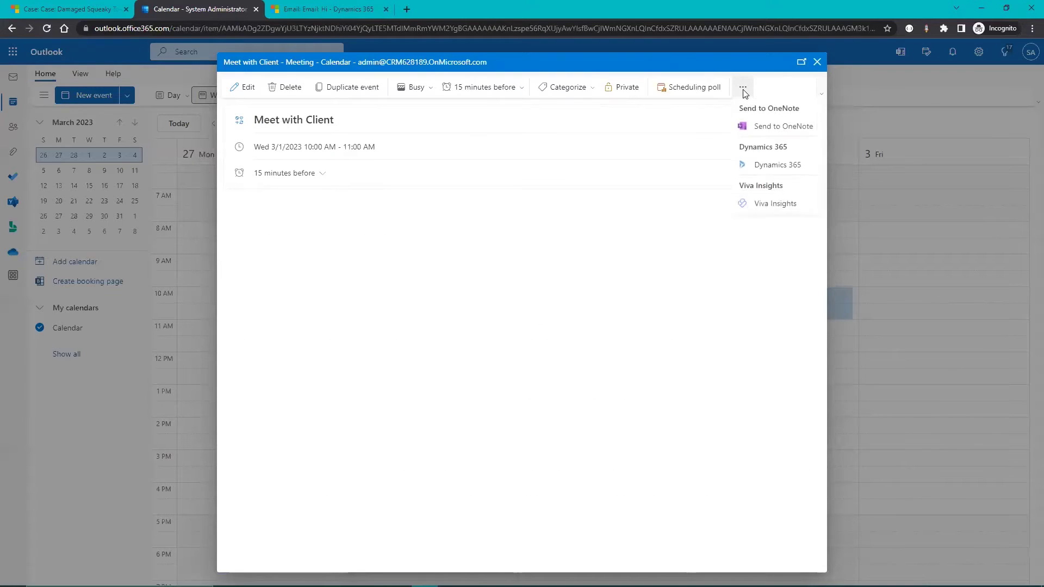
left_click(771, 167)
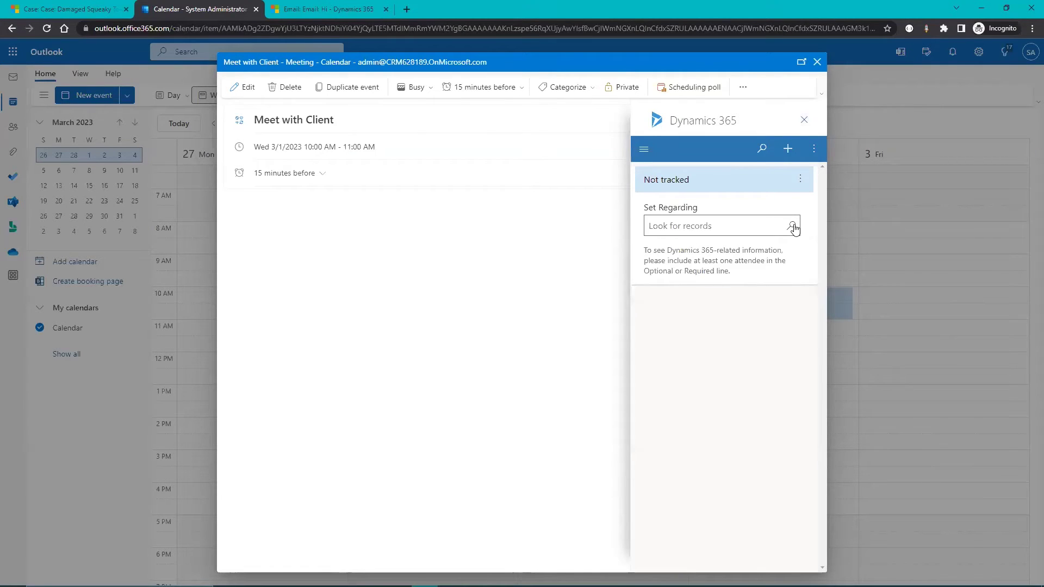
Track Meet with Client regarding the Damaged Squeaky Toy case, found by a 'da' case search
left_click(792, 227)
left_click(700, 202)
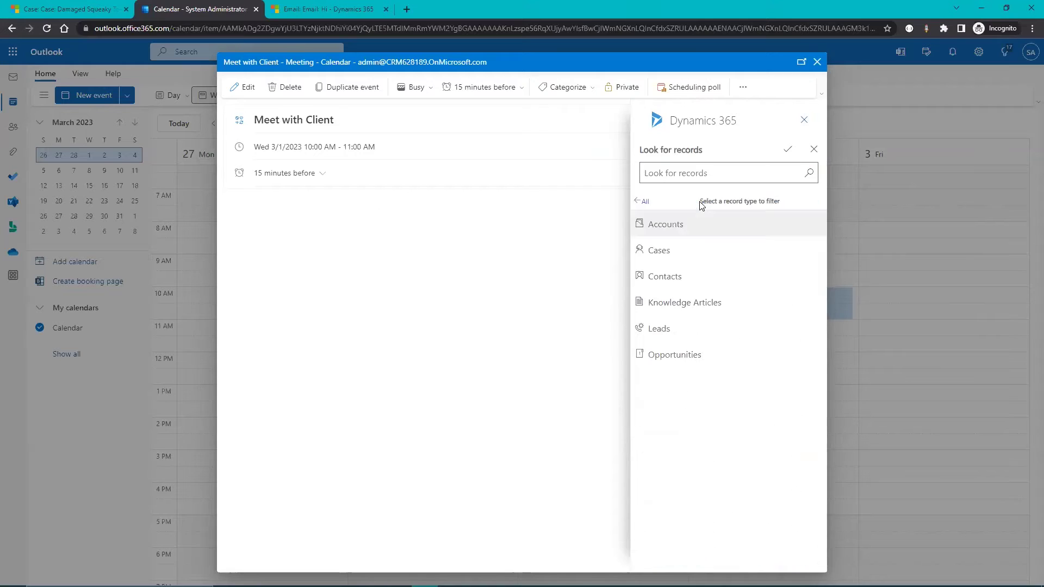
left_click(665, 253)
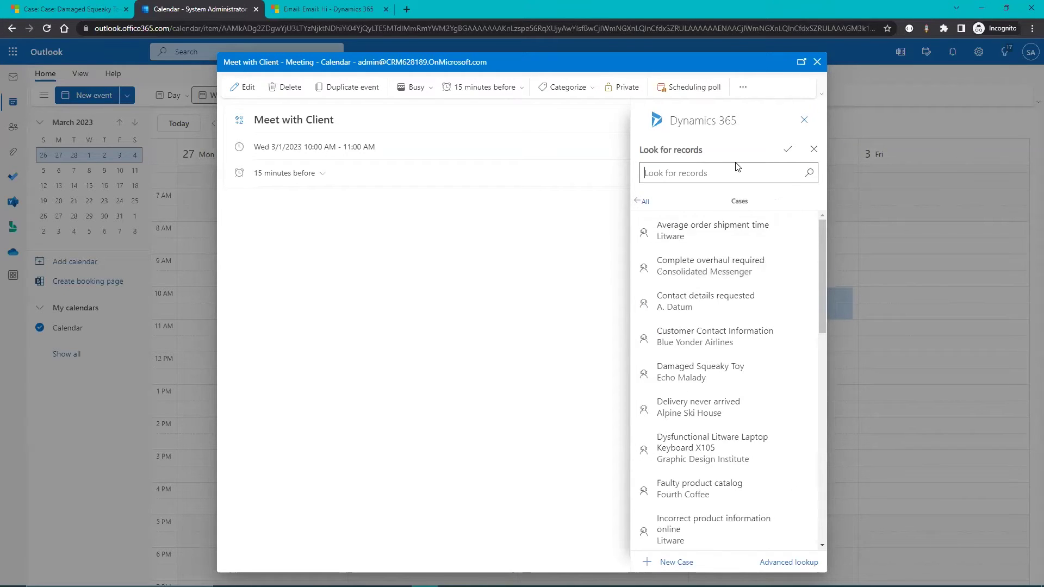
type("damaged")
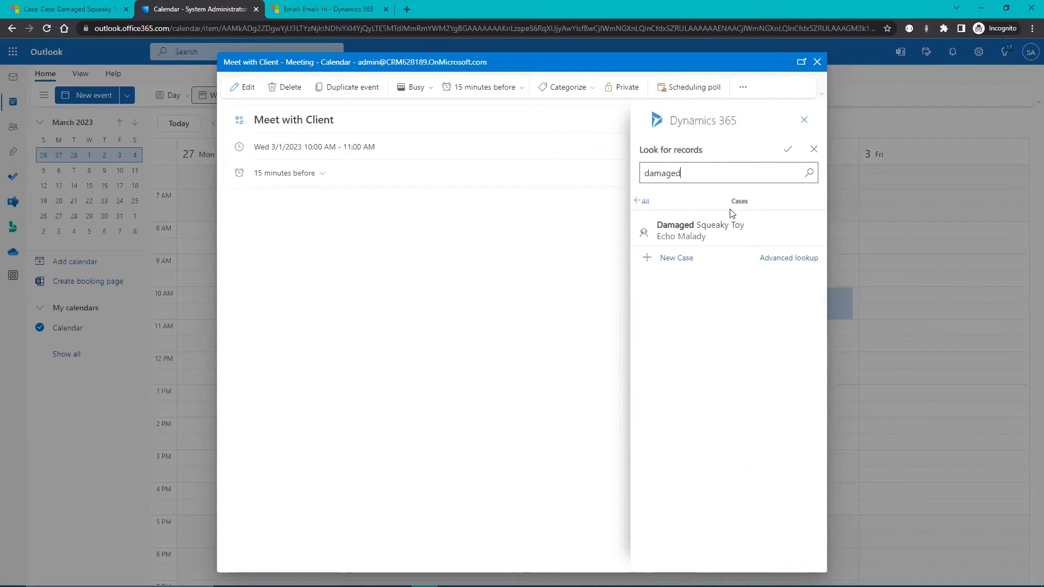
left_click(732, 229)
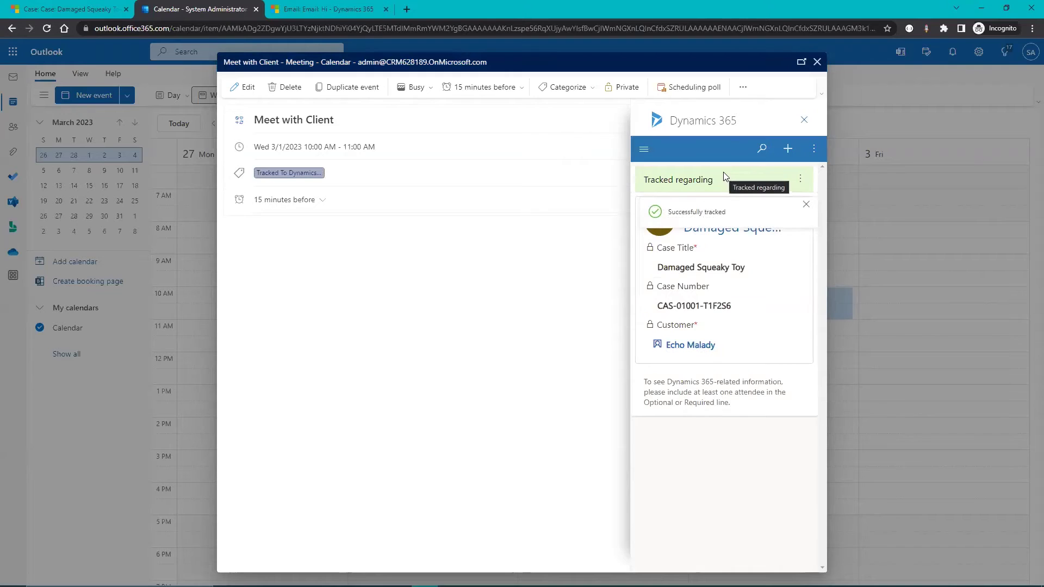
left_click(800, 179)
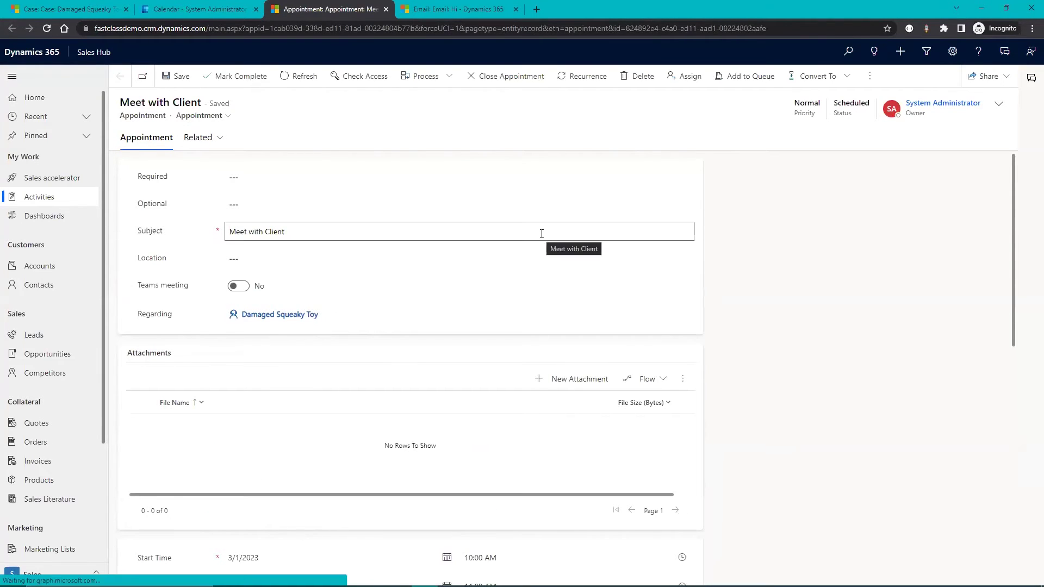
Open the Damaged Squeaky Toy case from the appointment's Regarding link
left_click(279, 314)
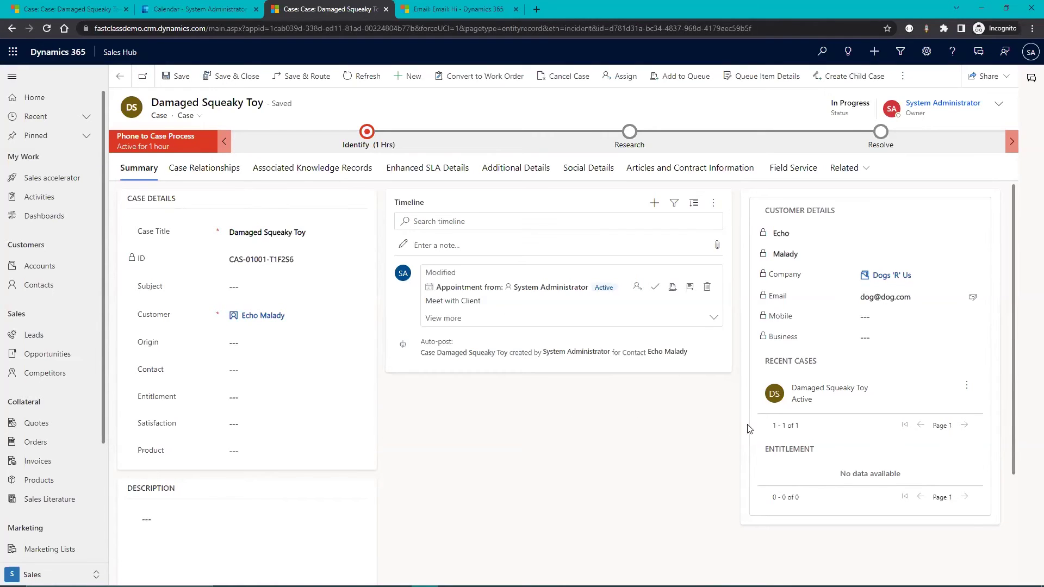
Open the Synchronization options in Personalization Settings and browse the synchronized Appointment fields list
left_click(927, 56)
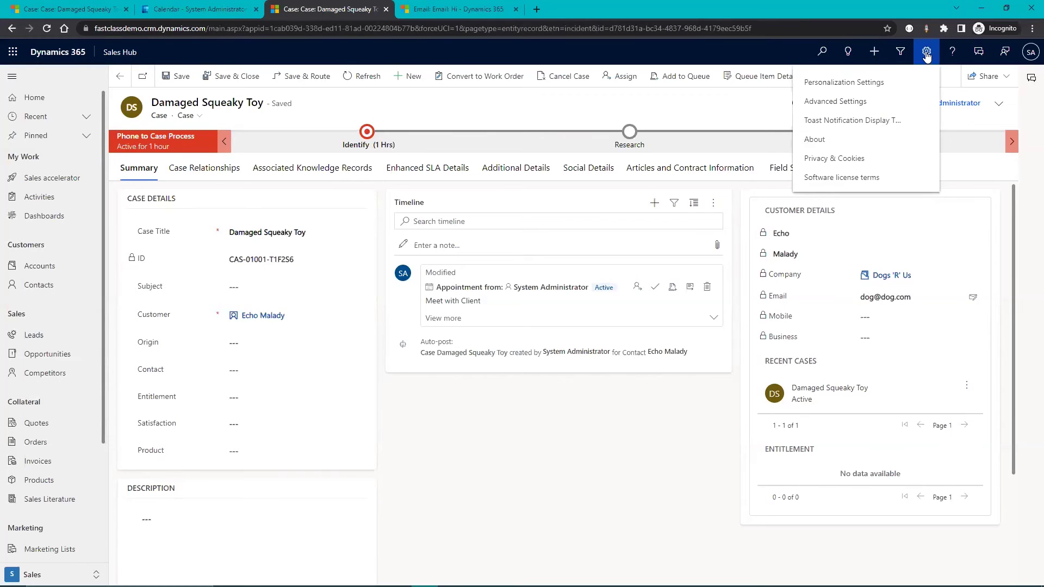
left_click(855, 87)
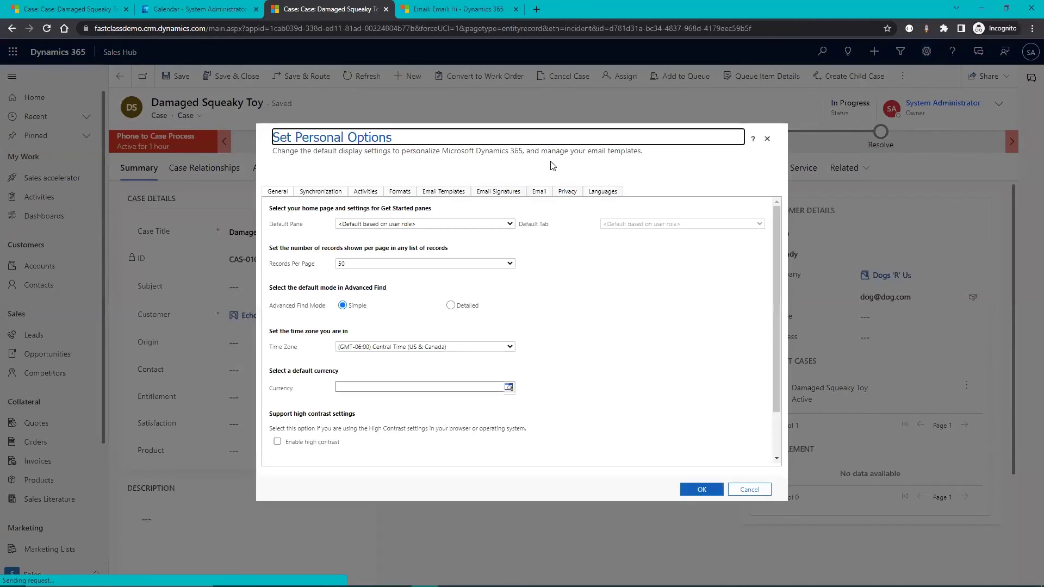
left_click(331, 193)
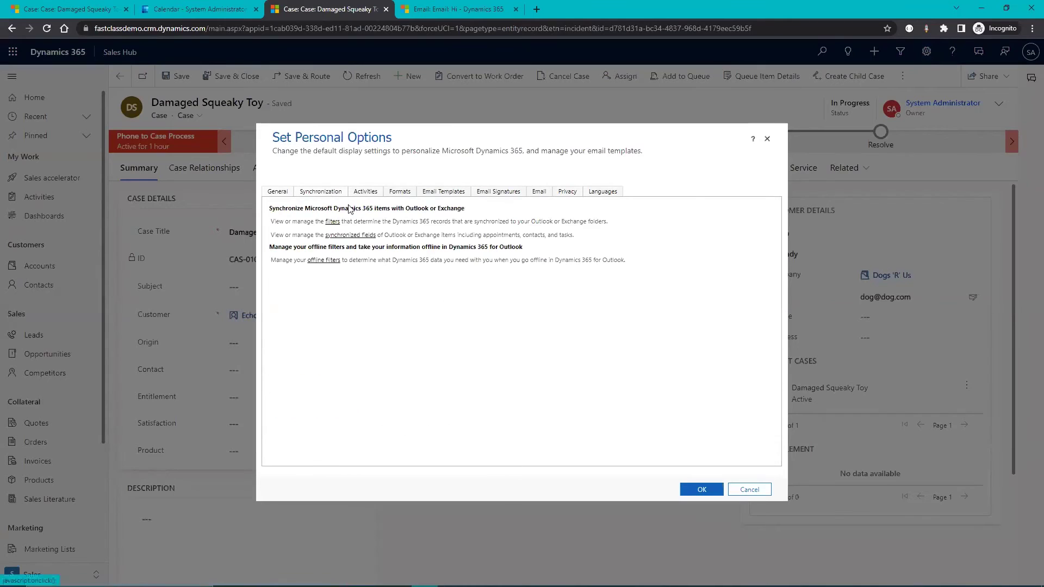
left_click(343, 235)
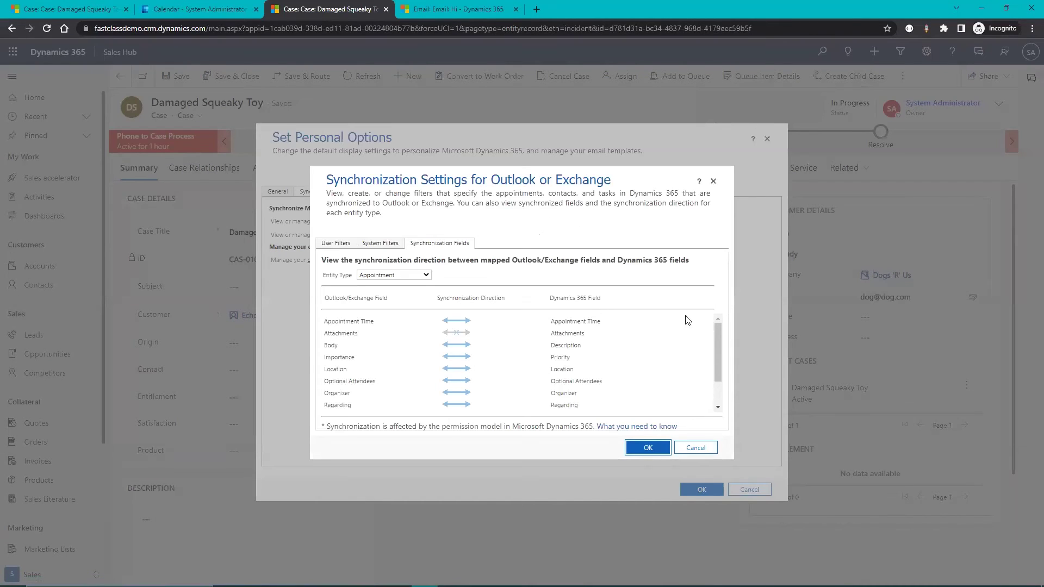
scroll(659, 365, "down", 2)
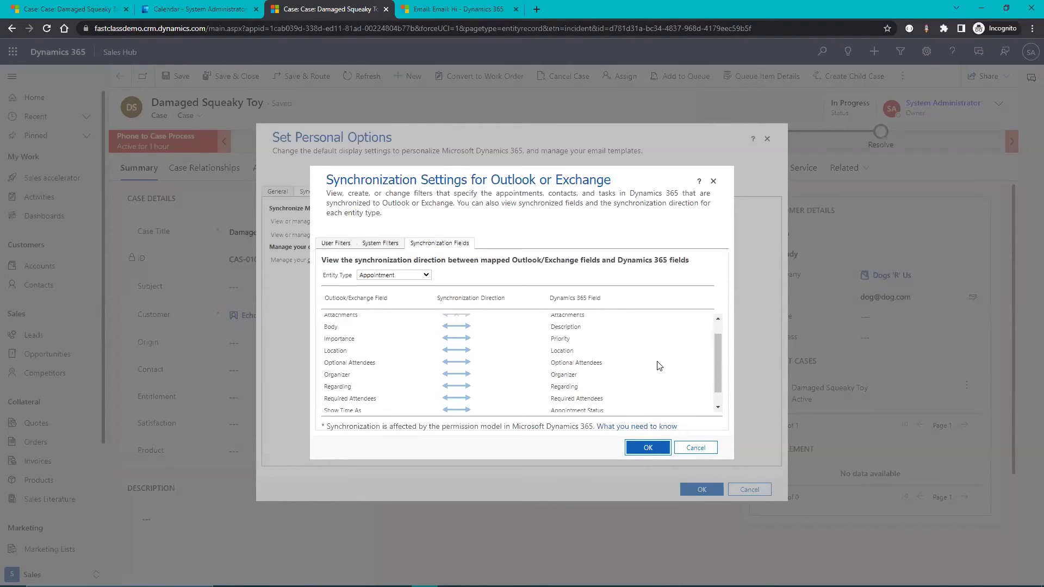
scroll(659, 365, "up", 2)
scroll(659, 366, "down", 2)
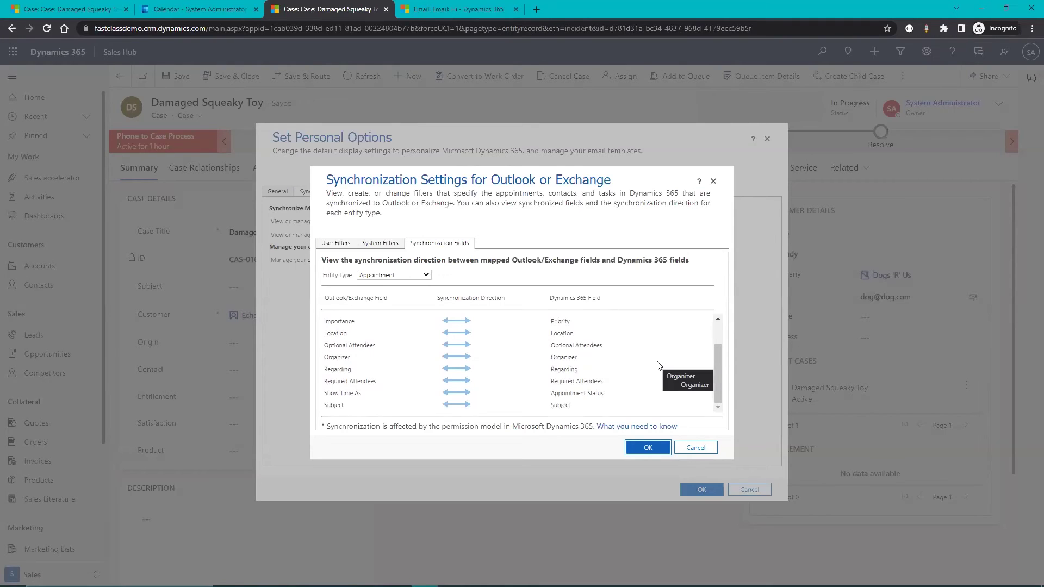
scroll(659, 365, "up", 2)
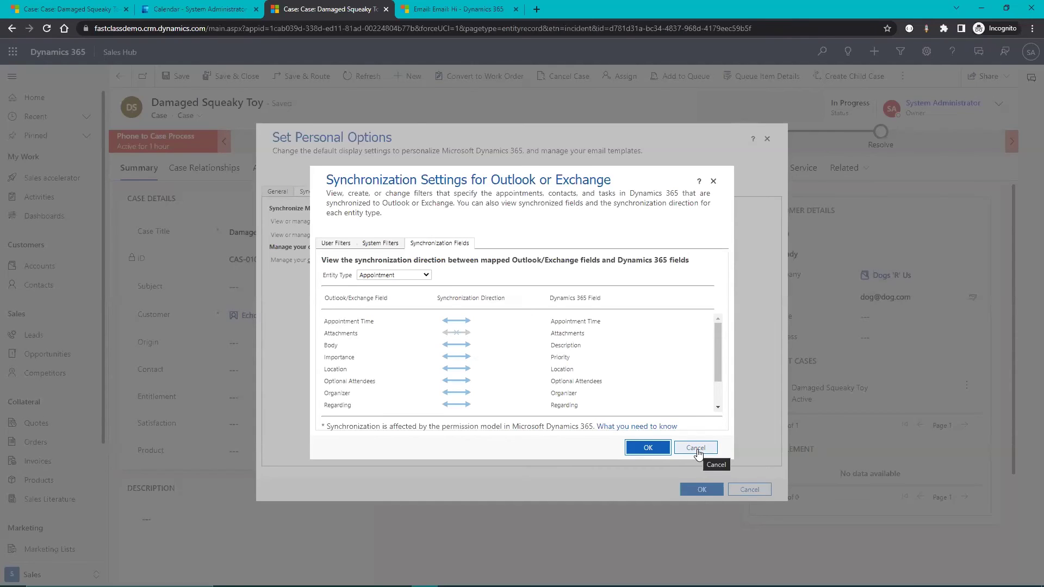
Check the Entity Type choices, then cancel out of Synchronization Settings without changes
left_click(428, 277)
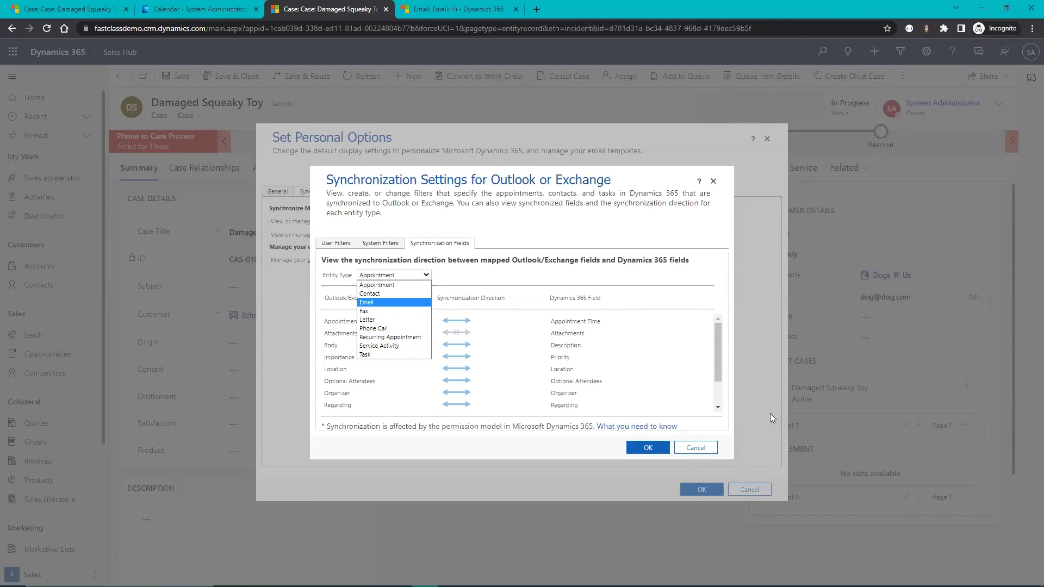
left_click(696, 448)
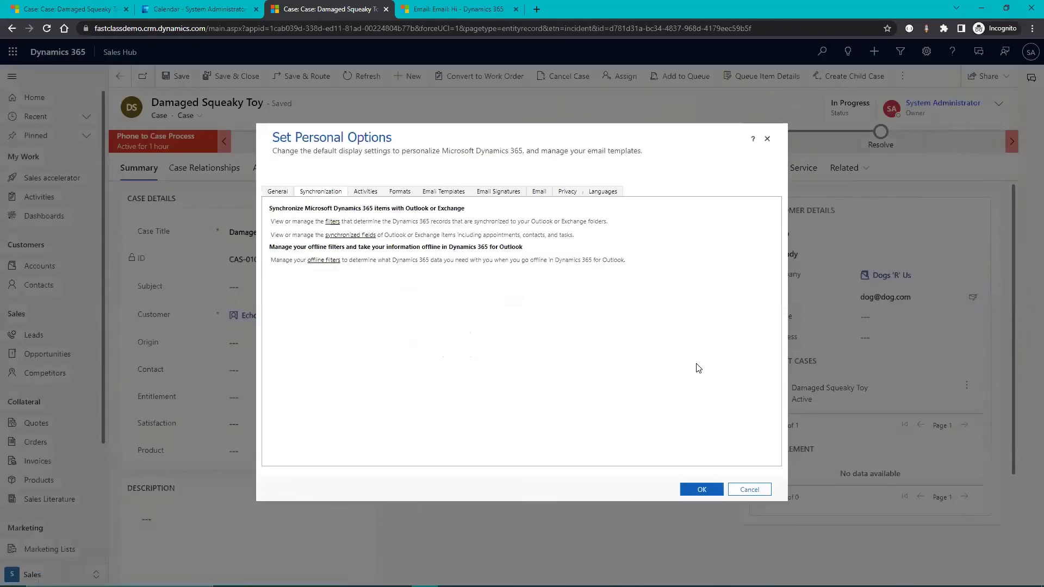